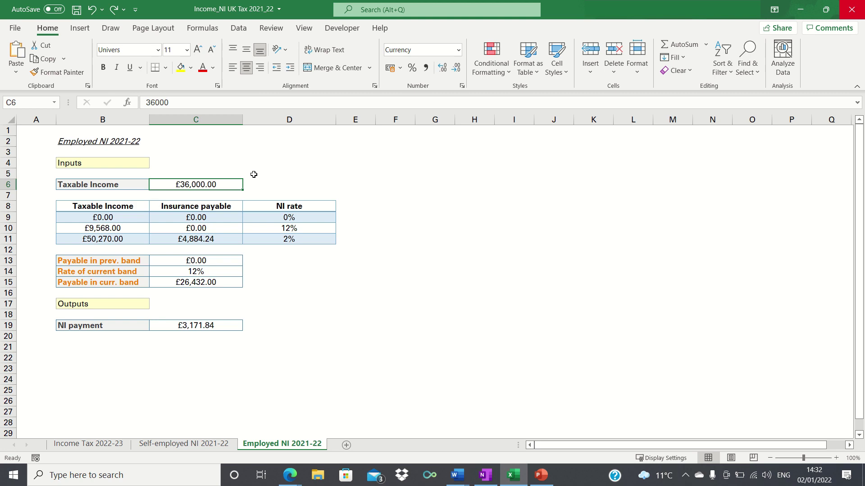
# Enter a test taxable income of 40000 in C6.
pyautogui.write('40000')
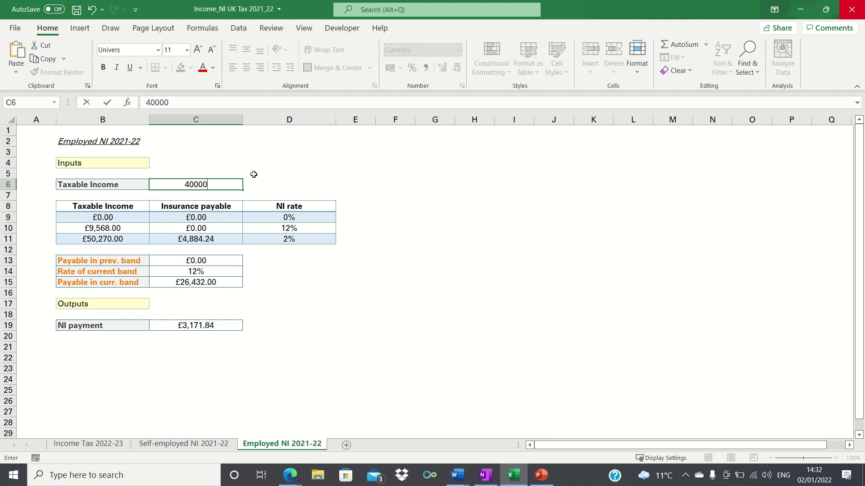
pyautogui.press('Return')
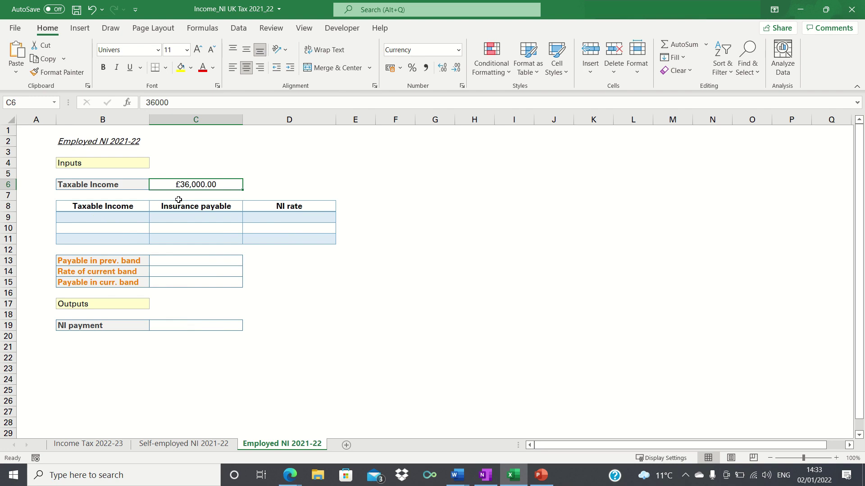
# Enter band thresholds 0, 9568 and 50270 in B9:B11.
pyautogui.press('Down')
pyautogui.press('Down')
pyautogui.press('Down')
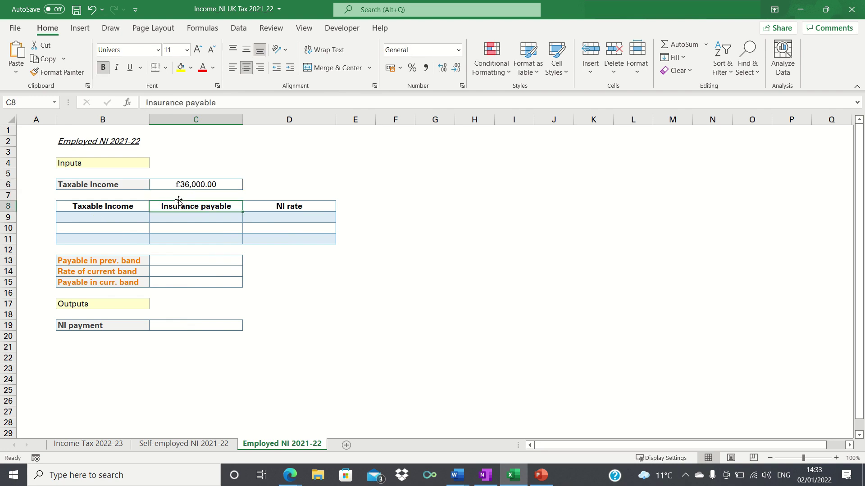
pyautogui.press('Left')
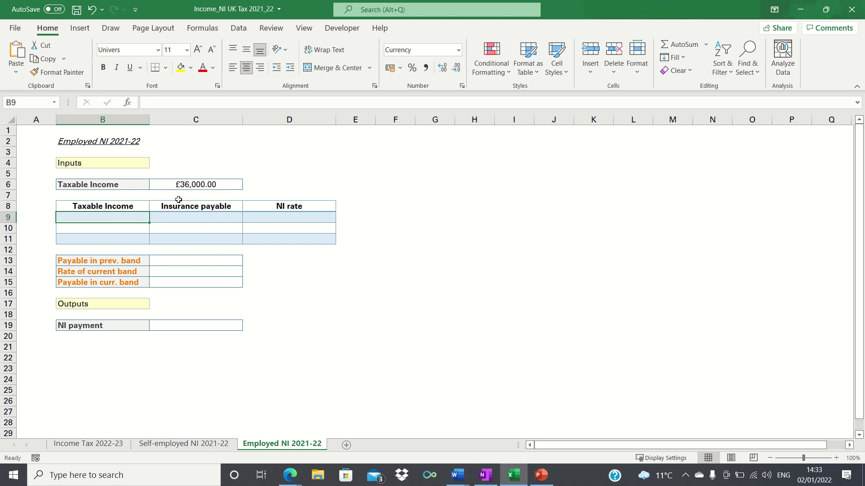
pyautogui.write('0')
pyautogui.press('Return')
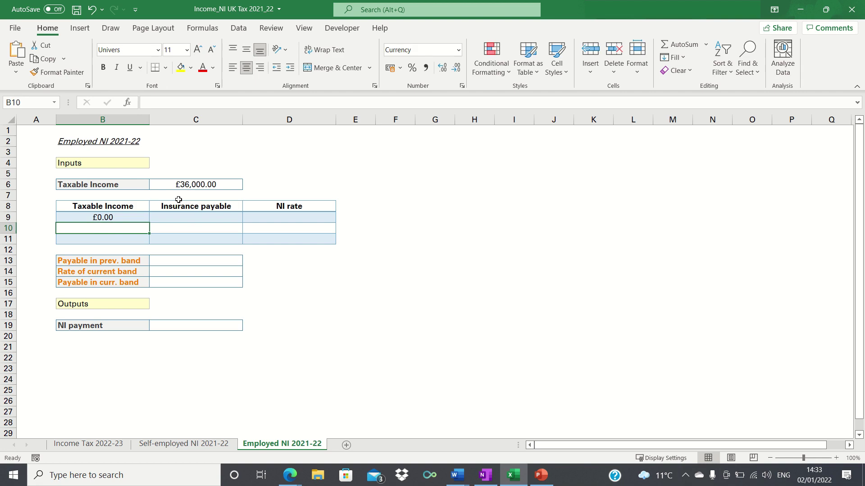
pyautogui.write('9568')
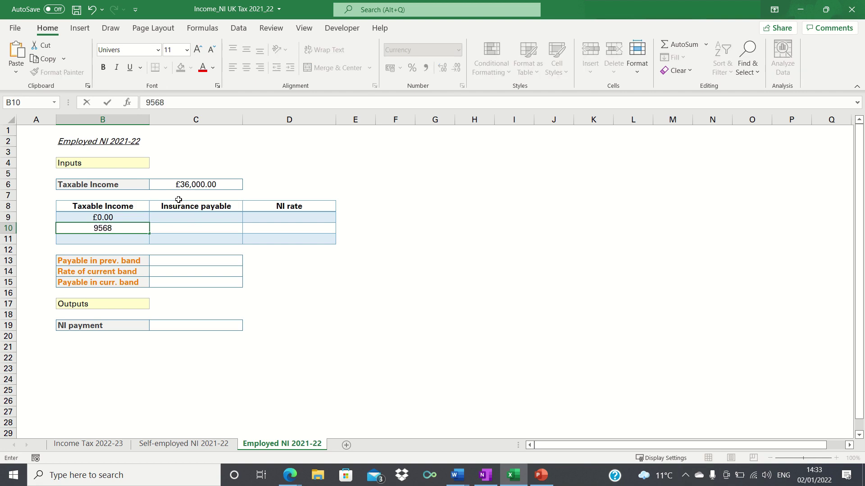
pyautogui.press('Return')
pyautogui.write('50')
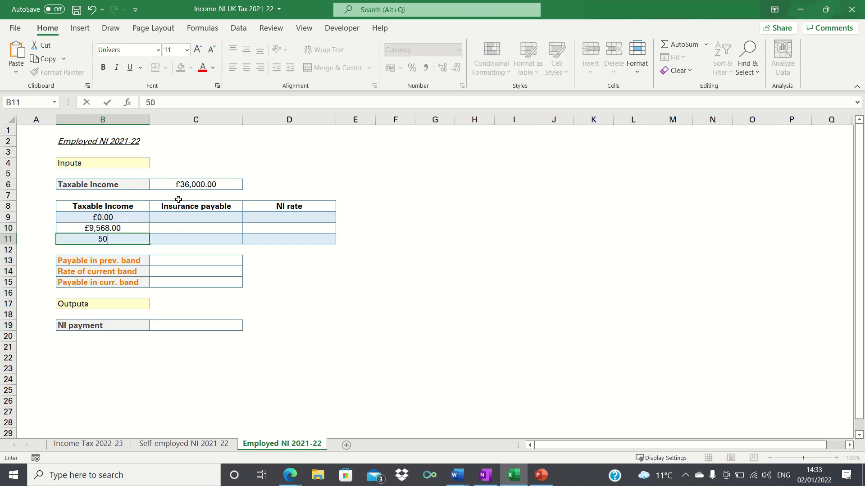
pyautogui.write('270')
pyautogui.press('Return')
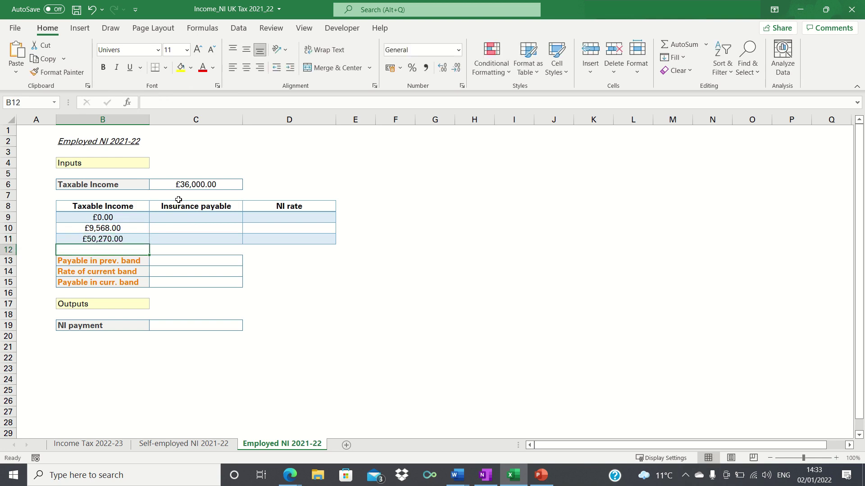
# Enter NI rates 0%, 12% and 2% in D9:D11.
pyautogui.press('Up')
pyautogui.press('Up')
pyautogui.press('Up')
pyautogui.press('Up')
pyautogui.press('Down')
pyautogui.press('Right')
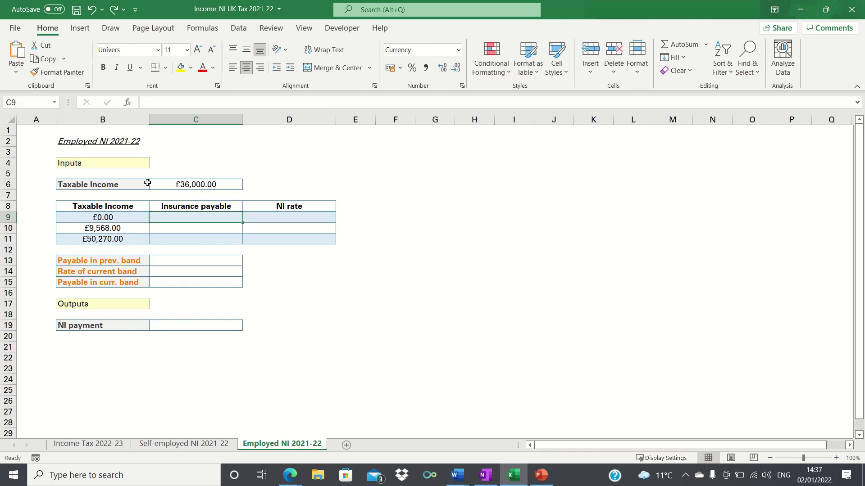
pyautogui.press('Right')
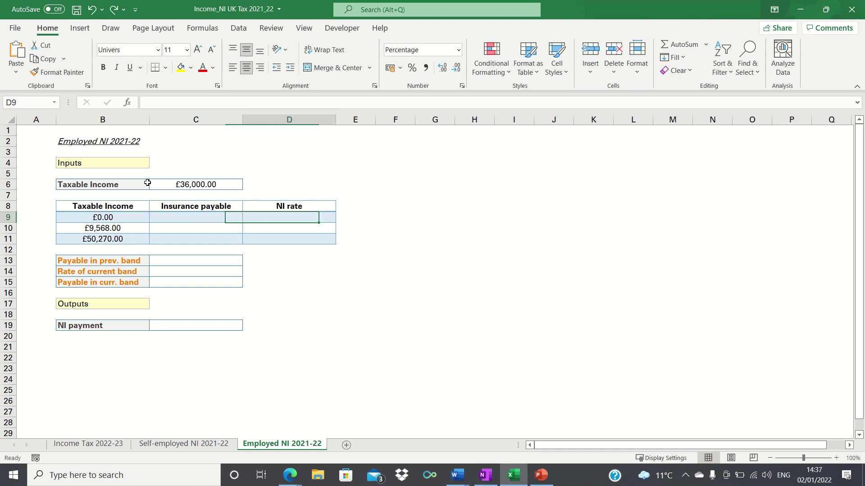
pyautogui.write('0%')
pyautogui.press('Return')
pyautogui.write('12%')
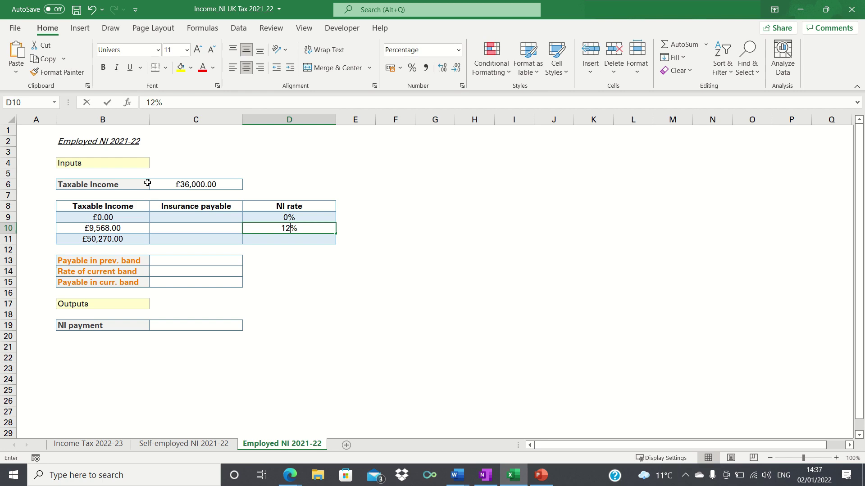
pyautogui.press('Return')
pyautogui.write('2%')
pyautogui.press('Return')
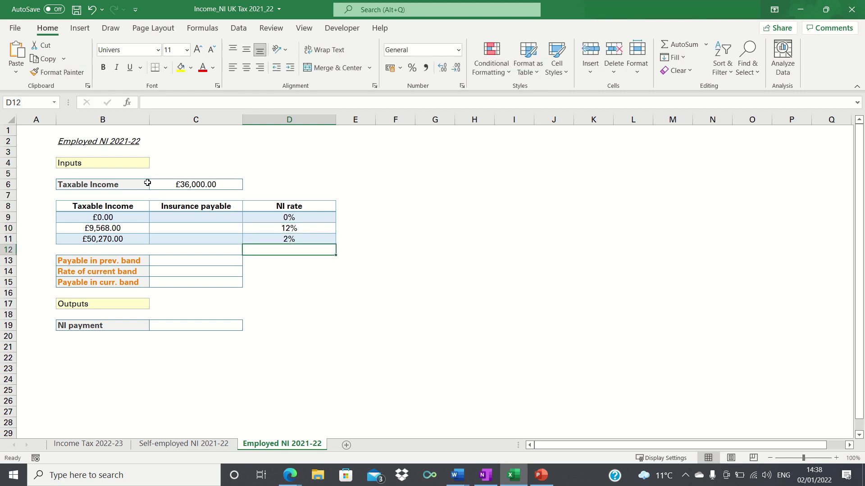
# Enter 0 as the insurance payable in C9 and C10.
pyautogui.press('Up')
pyautogui.press('Up')
pyautogui.press('Up')
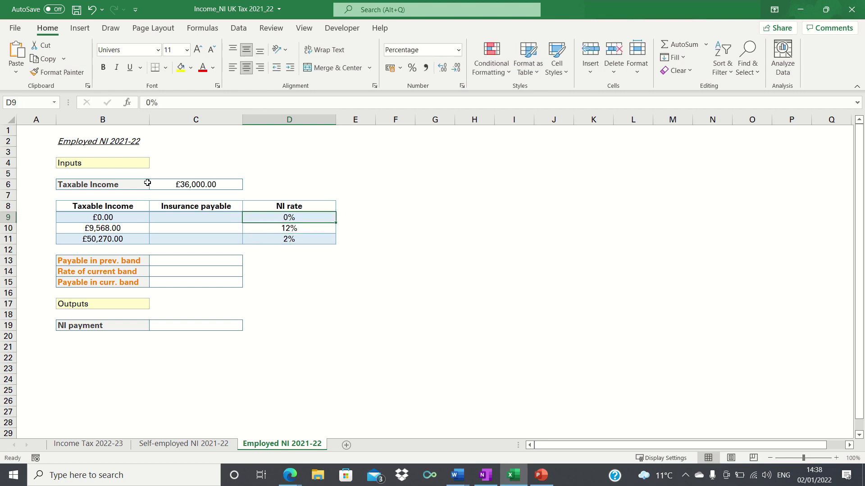
pyautogui.press('Left')
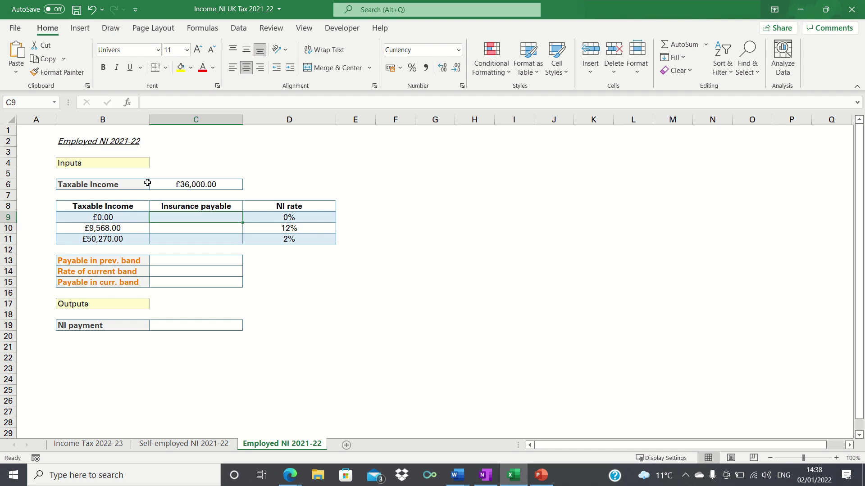
pyautogui.write('0')
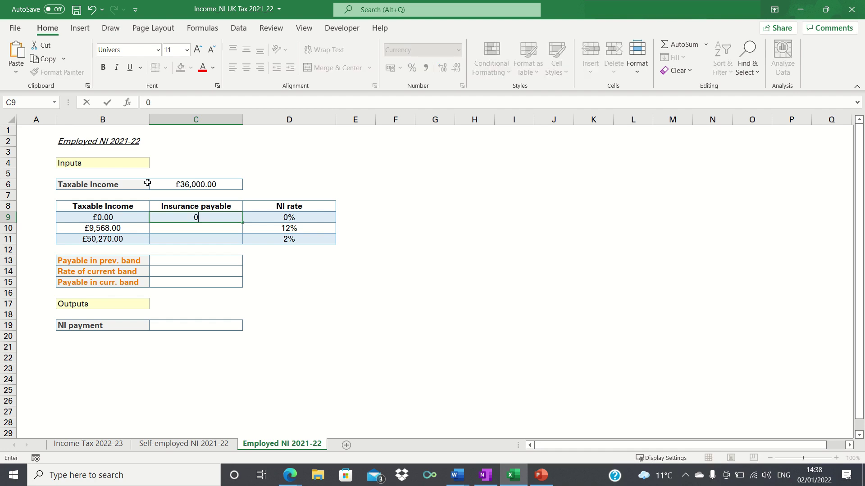
pyautogui.press('Return')
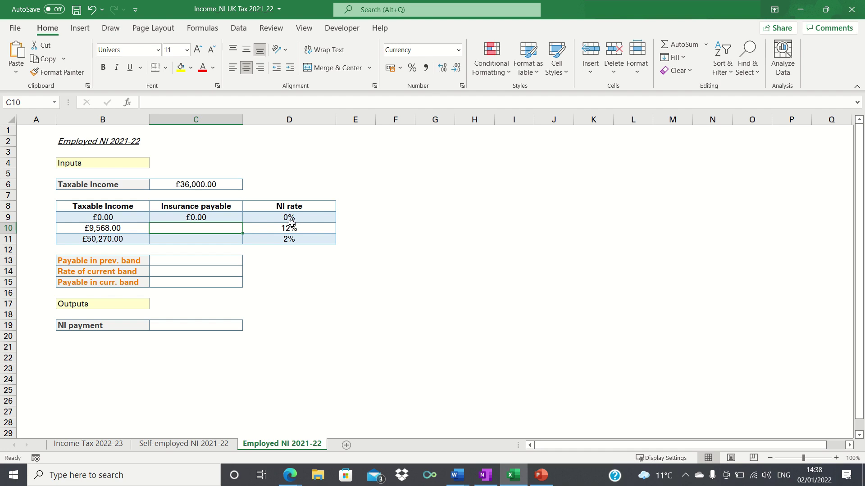
pyautogui.write('0')
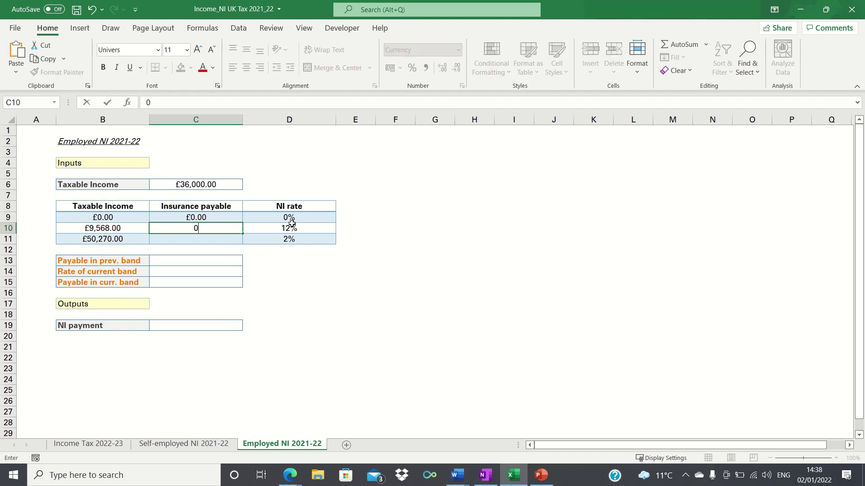
pyautogui.press('Return')
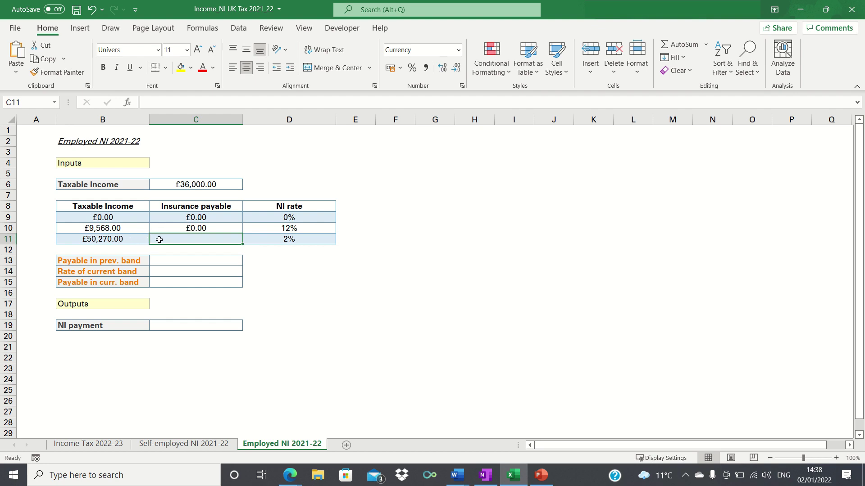
# Enter =C10+(B11-B10)*D10 in C11 for the top band payable.
pyautogui.write('=')
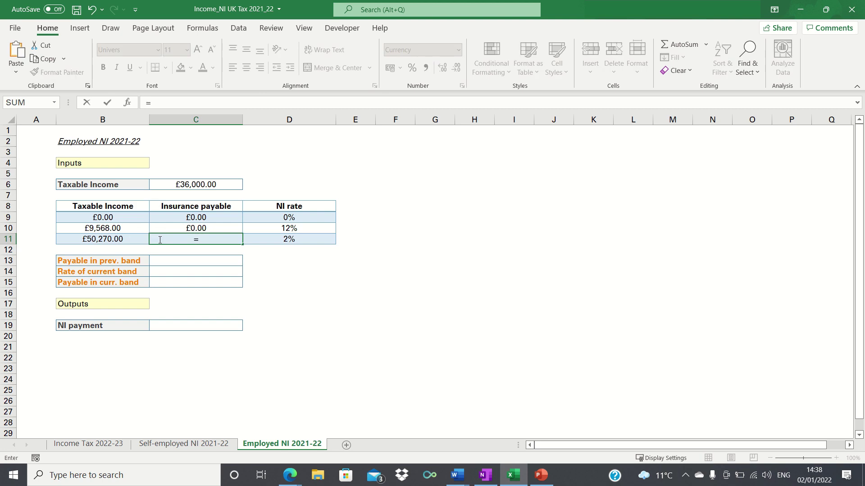
pyautogui.press('Up')
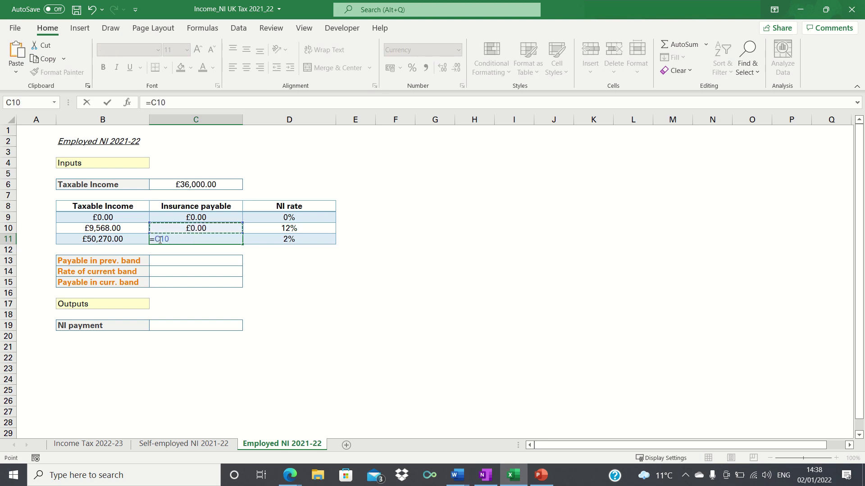
pyautogui.write('+(')
pyautogui.press('Left')
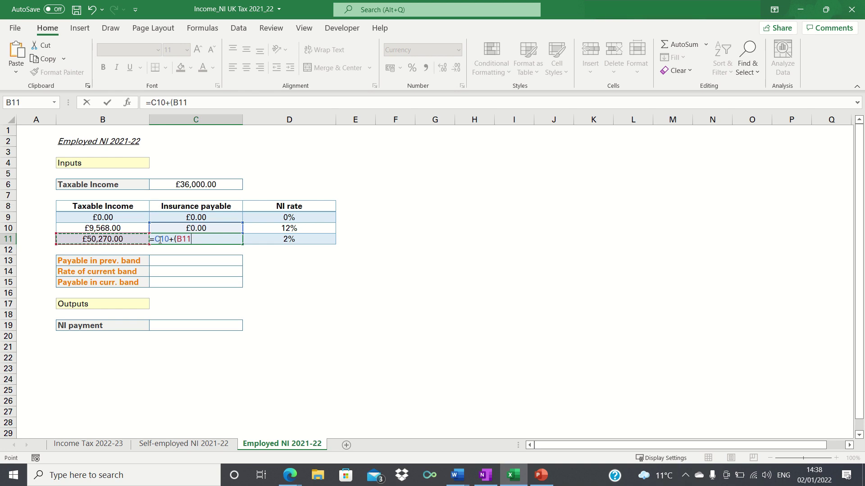
pyautogui.write('-')
pyautogui.press('Left')
pyautogui.press('Up')
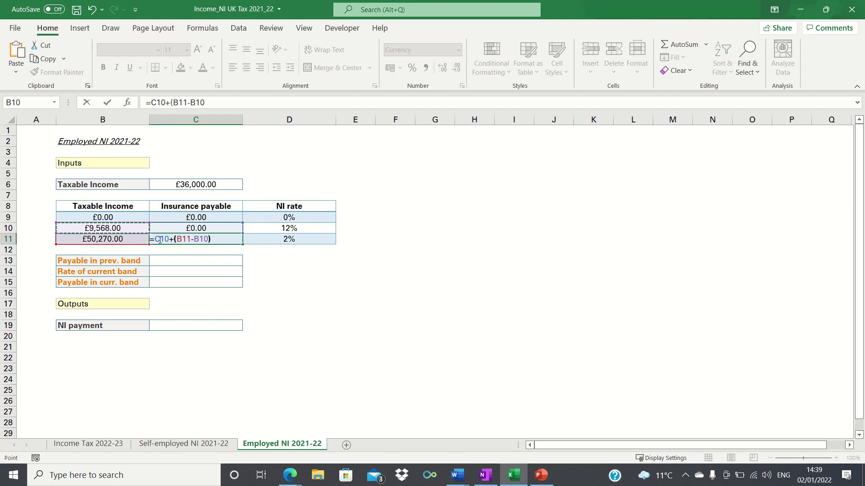
pyautogui.write(')*')
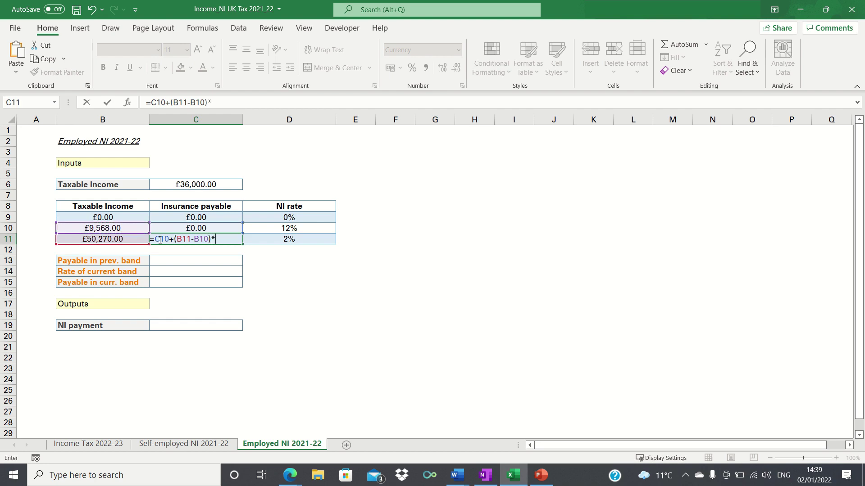
pyautogui.click(317, 228)
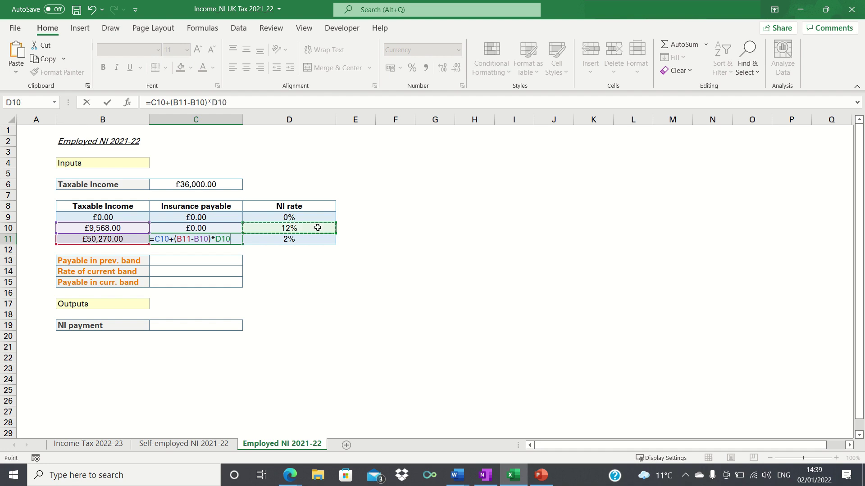
pyautogui.press('Return')
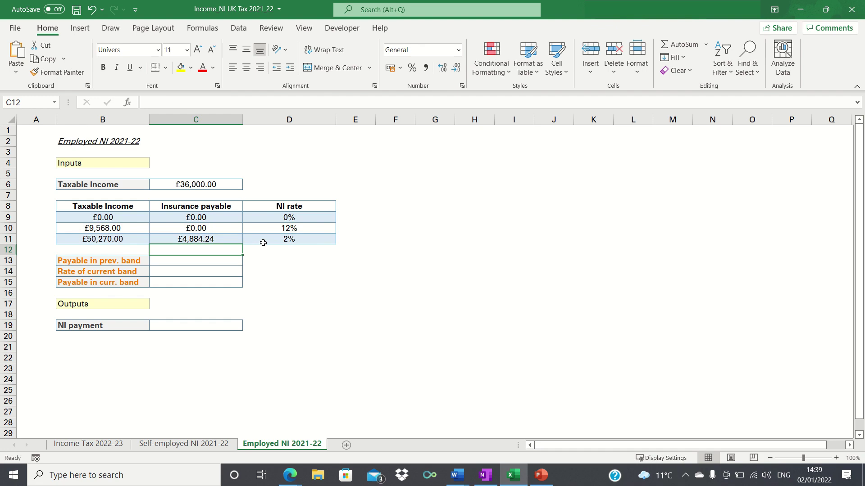
# Enter =VLOOKUP(C6,B9:D11,2,1) in C13 for the previous-band payable.
pyautogui.press('Down')
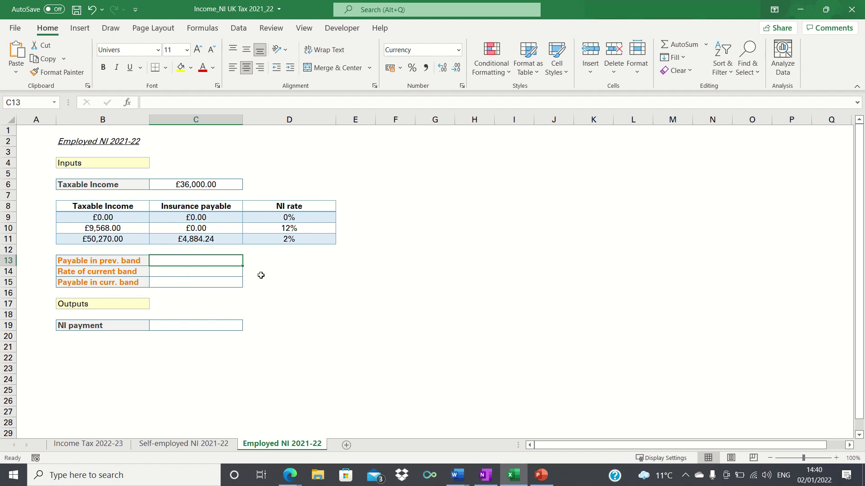
pyautogui.write('=V')
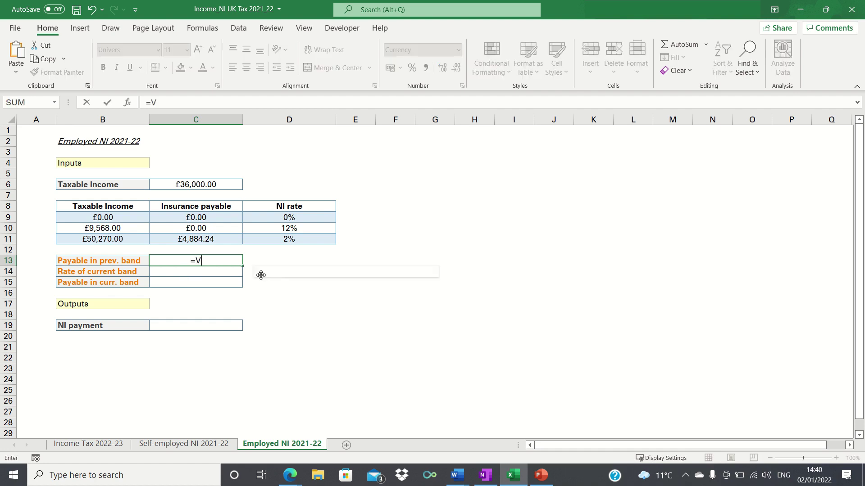
pyautogui.write('LOOKUP(')
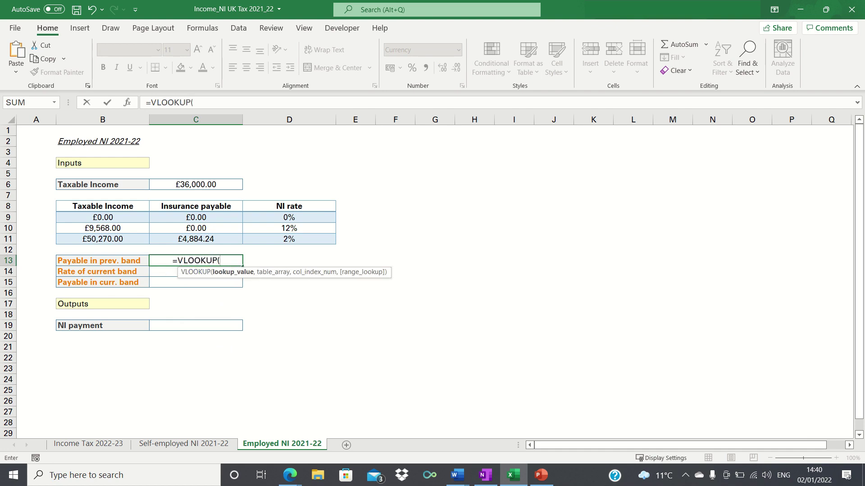
pyautogui.click(184, 184)
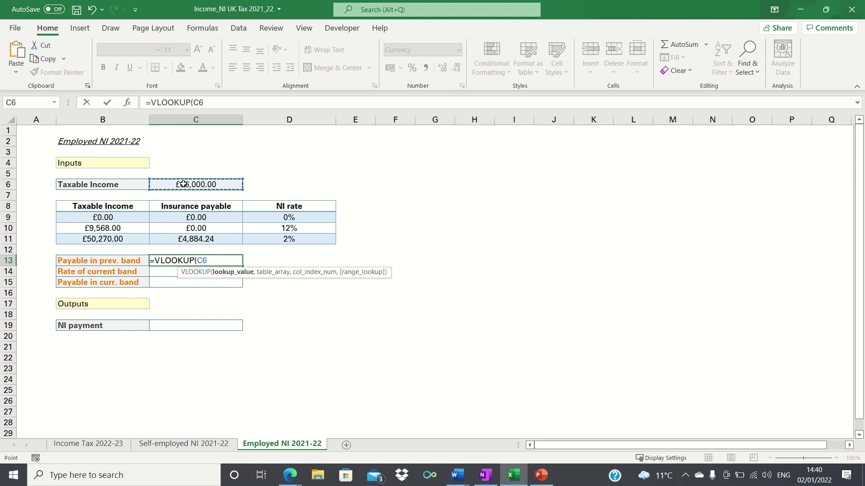
pyautogui.write(',')
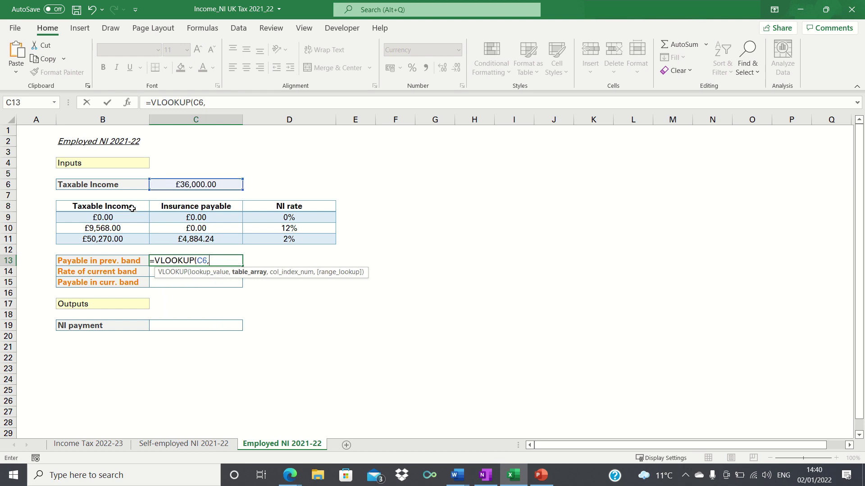
pyautogui.moveTo(130, 217); pyautogui.dragTo(288, 236)
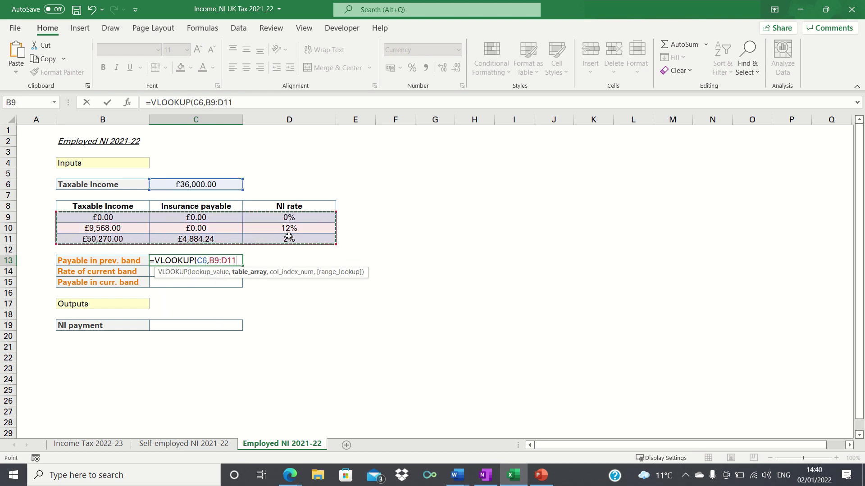
pyautogui.write(',')
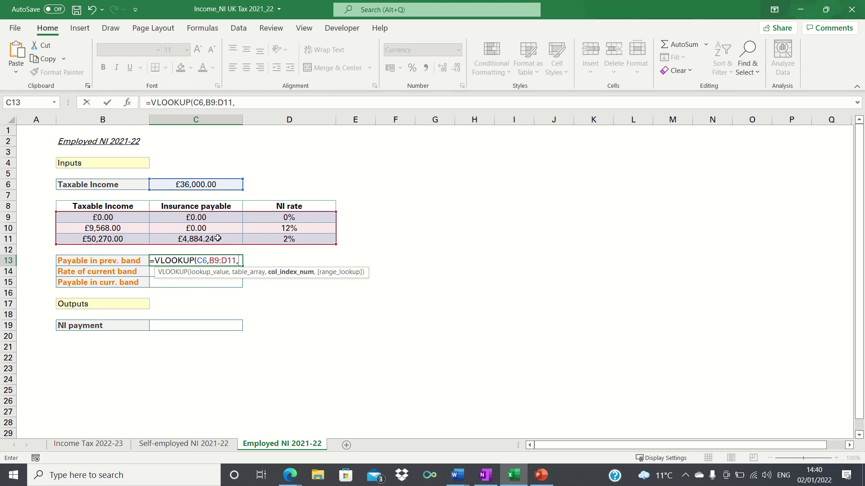
pyautogui.write('2')
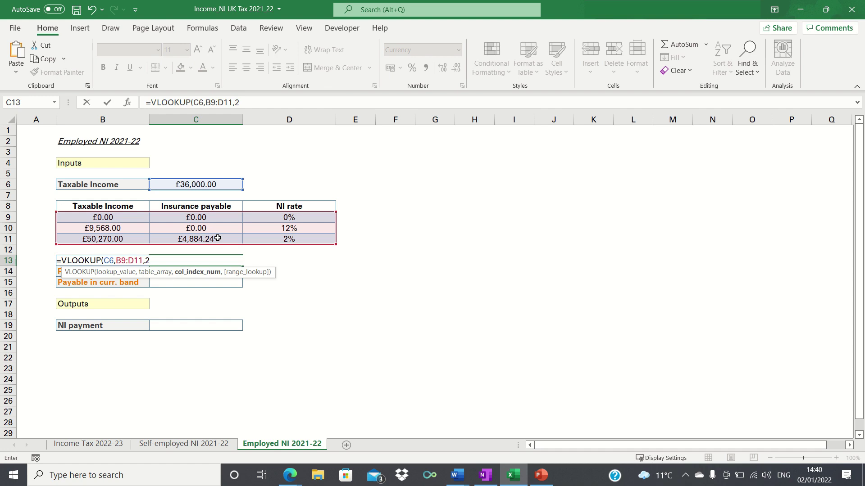
pyautogui.write(',1')
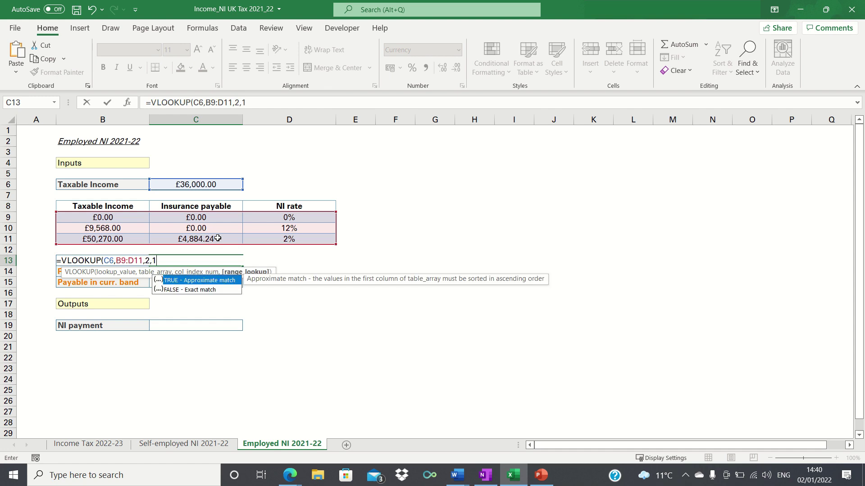
pyautogui.write(')')
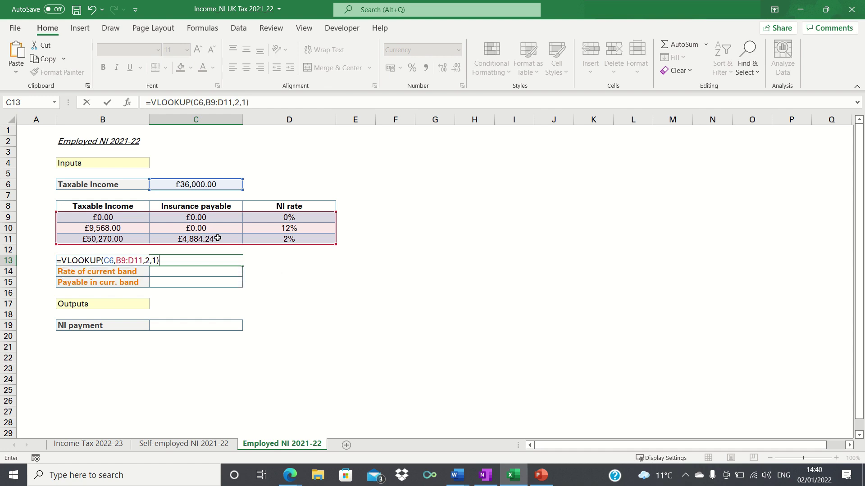
pyautogui.press('Return')
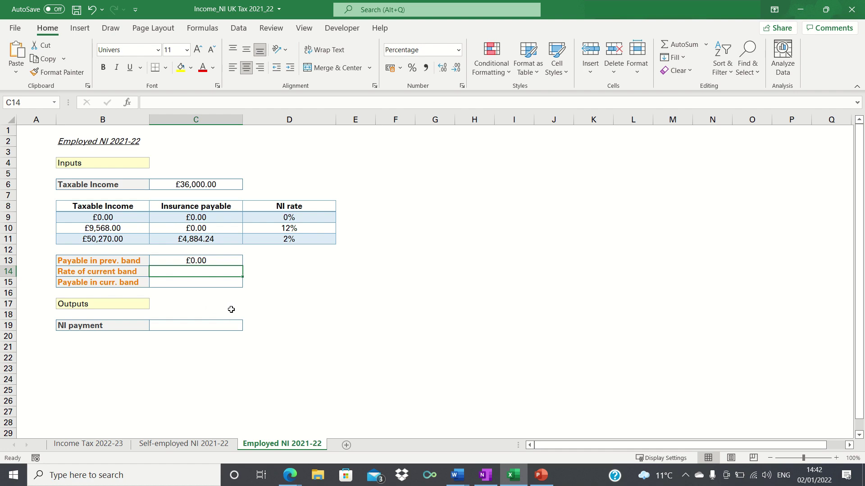
# Enter =VLOOKUP(C6,B9:D11,3,1) in C14 to return the 12% current-band rate.
pyautogui.write('=VLOOKUP')
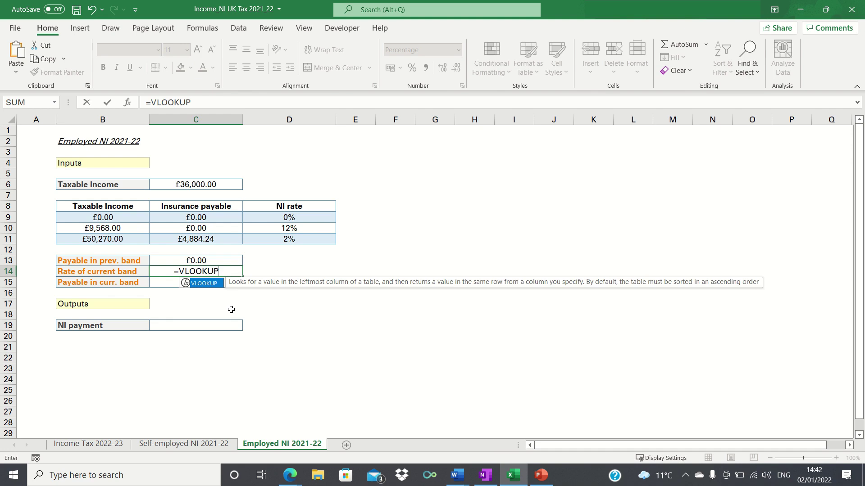
pyautogui.write('(')
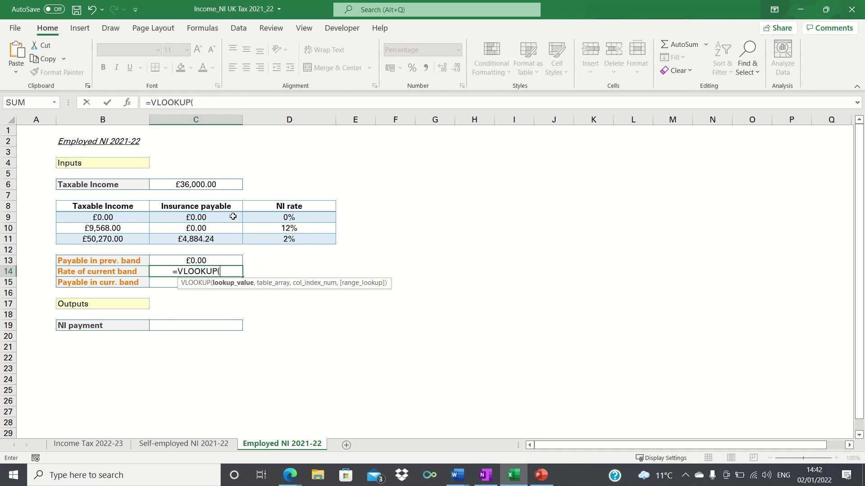
pyautogui.click(209, 184)
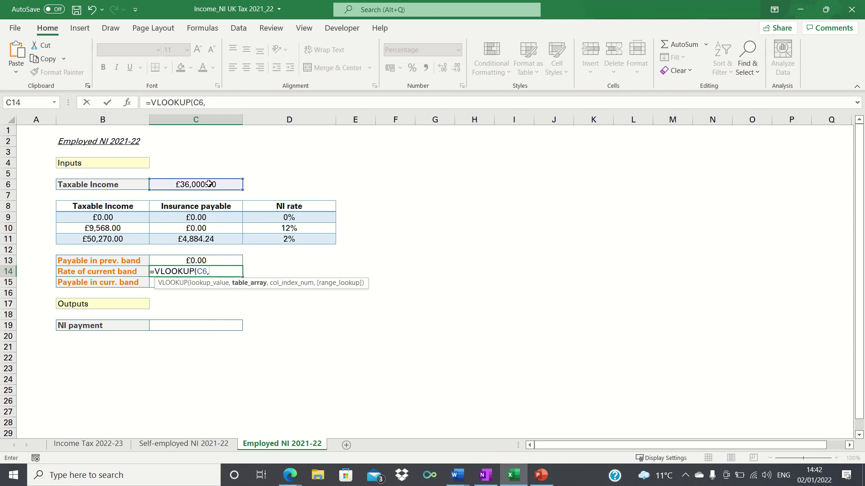
pyautogui.click(133, 216)
pyautogui.hotkey('shift', 'Right')
pyautogui.hotkey('shift', 'Right')
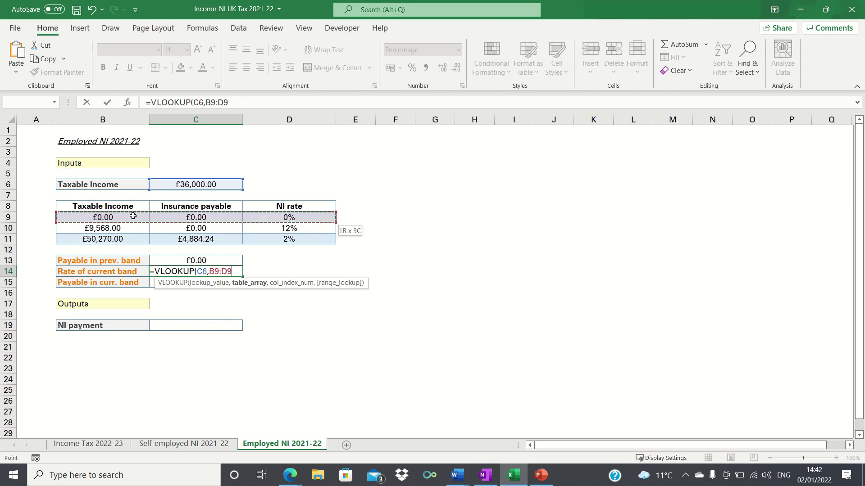
pyautogui.hotkey('shift', 'Down')
pyautogui.hotkey('shift', 'Down')
pyautogui.write(',3,')
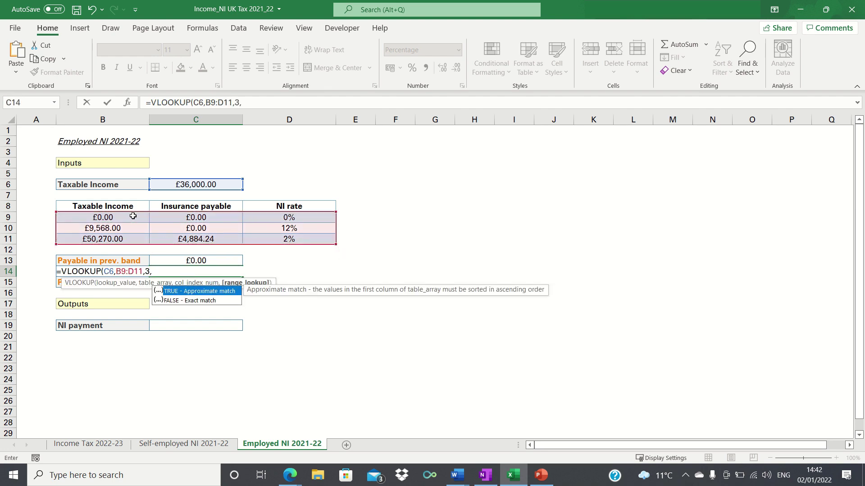
pyautogui.write('1)')
pyautogui.press('Return')
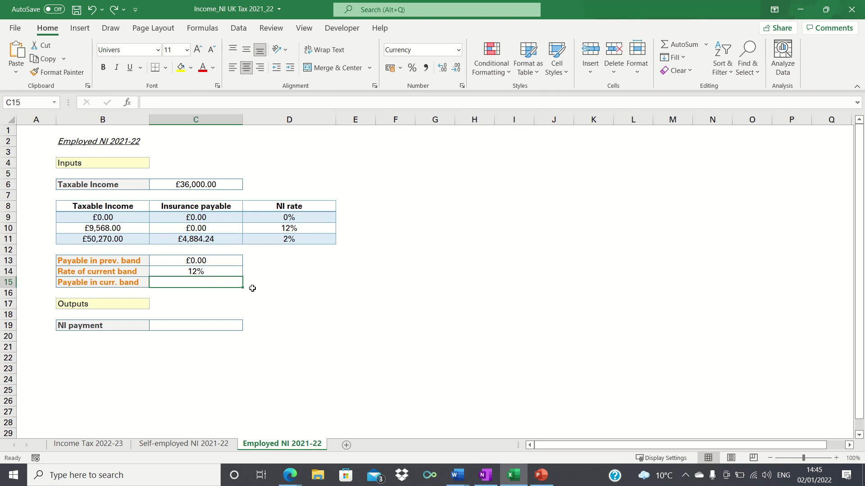
# Enter =C6-VLOOKUP(C6,B9:D11,1,1) in C15, giving £26,432.00.
pyautogui.write('=')
pyautogui.press('Up')
pyautogui.press('Up')
pyautogui.press('Up')
pyautogui.press('Up')
pyautogui.press('Up')
pyautogui.press('Up')
pyautogui.press('Up')
pyautogui.press('Up')
pyautogui.press('Up')
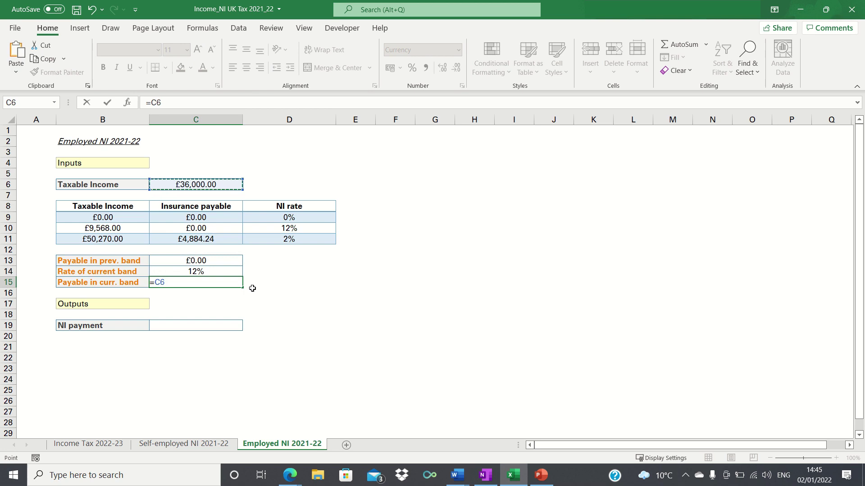
pyautogui.write('-VLOOKU')
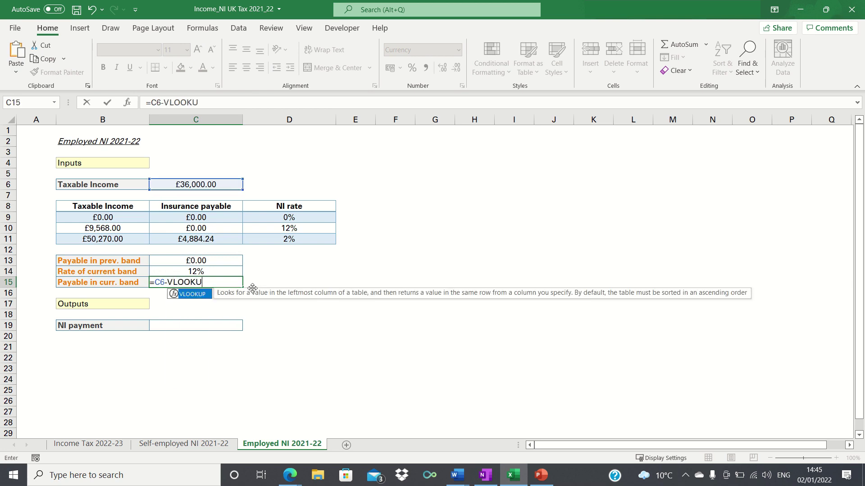
pyautogui.write('P(')
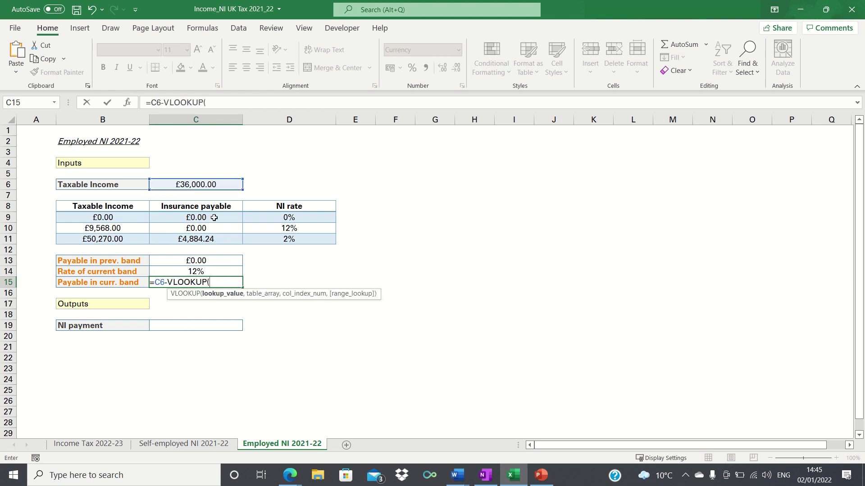
pyautogui.click(215, 184)
pyautogui.write(',')
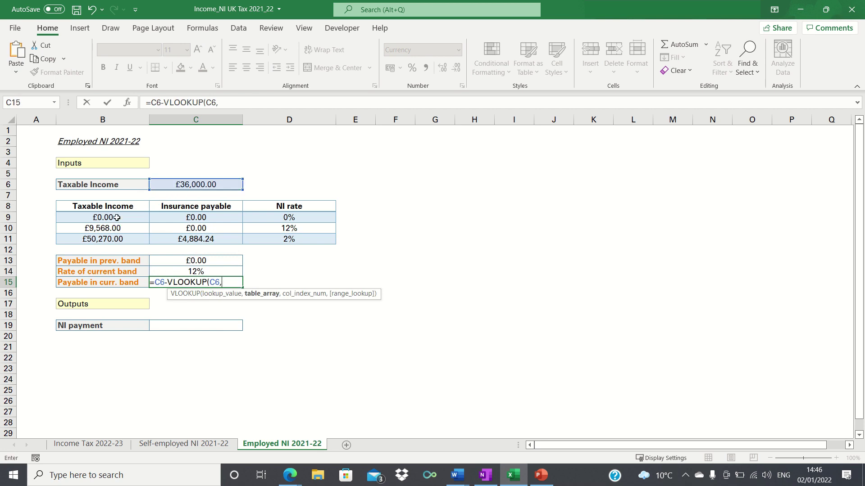
pyautogui.moveTo(116, 217); pyautogui.dragTo(315, 239)
pyautogui.write(',')
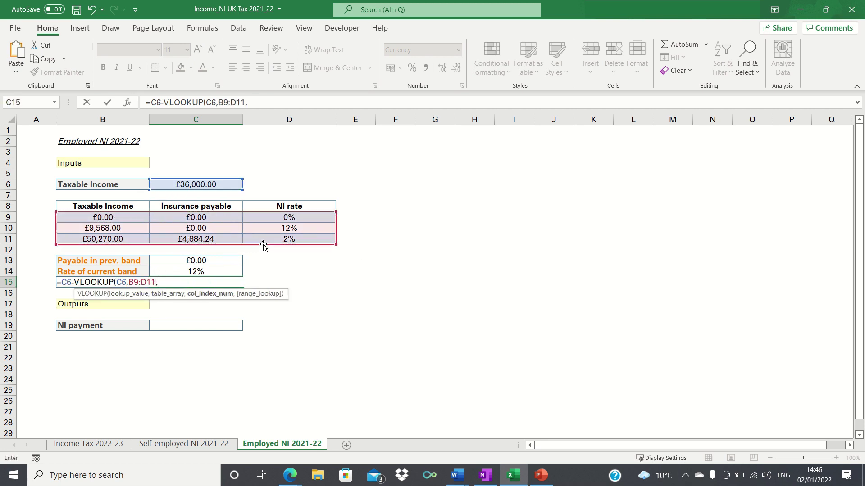
pyautogui.write('1,1)')
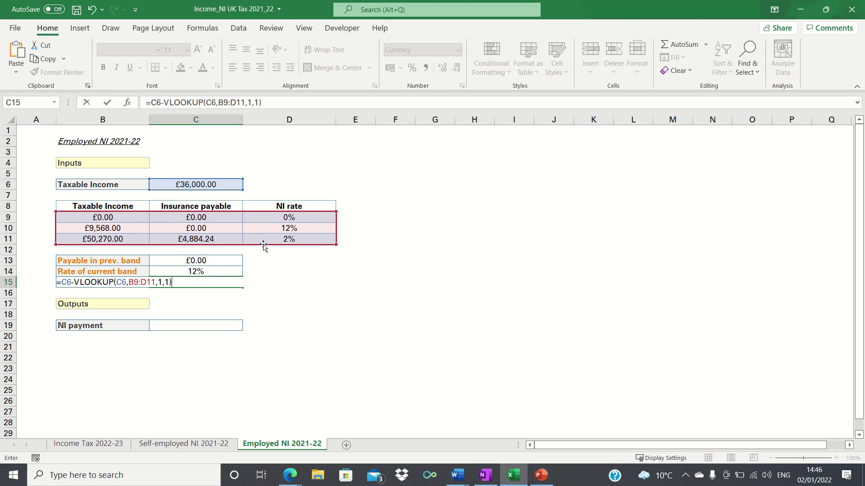
pyautogui.press('Return')
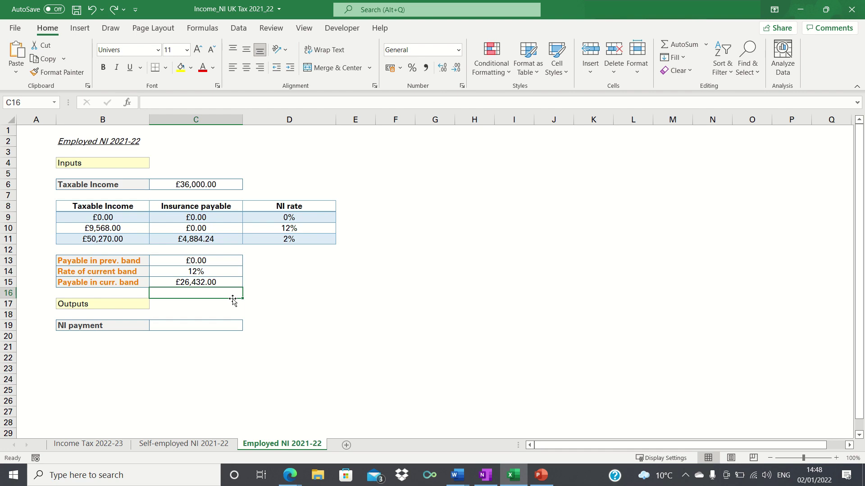
pyautogui.press('Down')
pyautogui.press('Down')
pyautogui.press('Down')
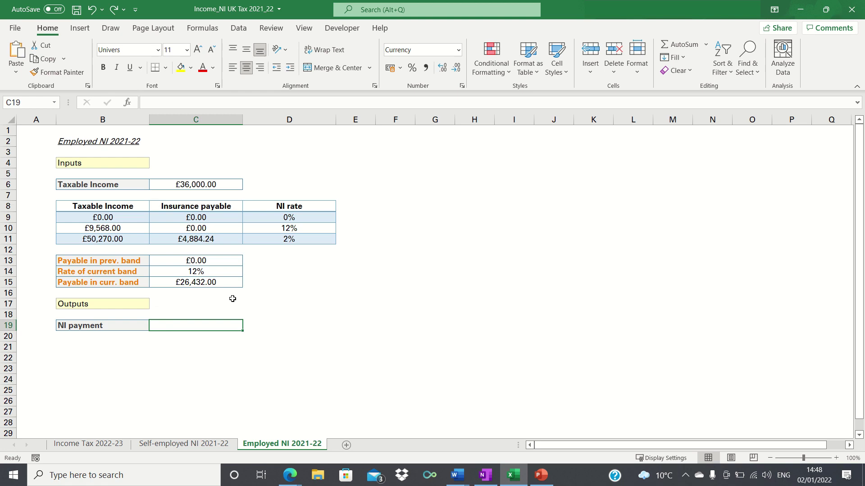
# Enter =C13+C14*C15 in C19 for the £3,171.84 NI payment.
pyautogui.write('=')
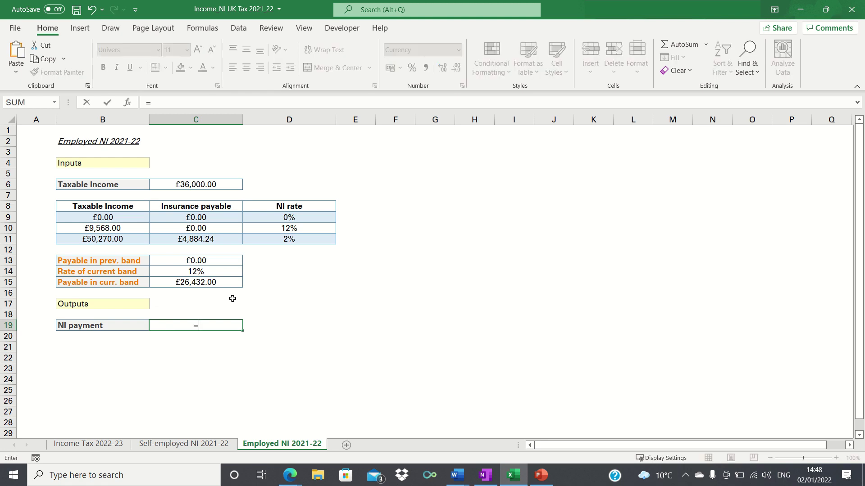
pyautogui.press('Up')
pyautogui.press('Up')
pyautogui.press('Up')
pyautogui.press('Up')
pyautogui.press('Up')
pyautogui.press('Up')
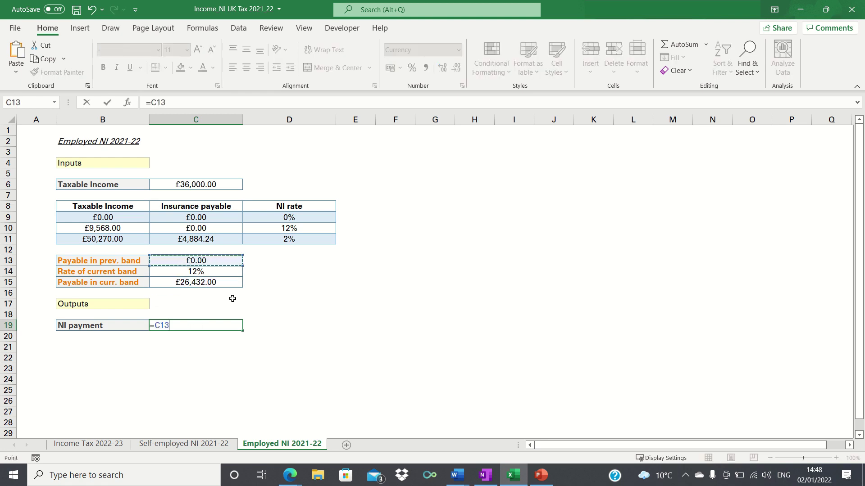
pyautogui.write('+')
pyautogui.press('Up')
pyautogui.press('Up')
pyautogui.press('Up')
pyautogui.press('Up')
pyautogui.press('Up')
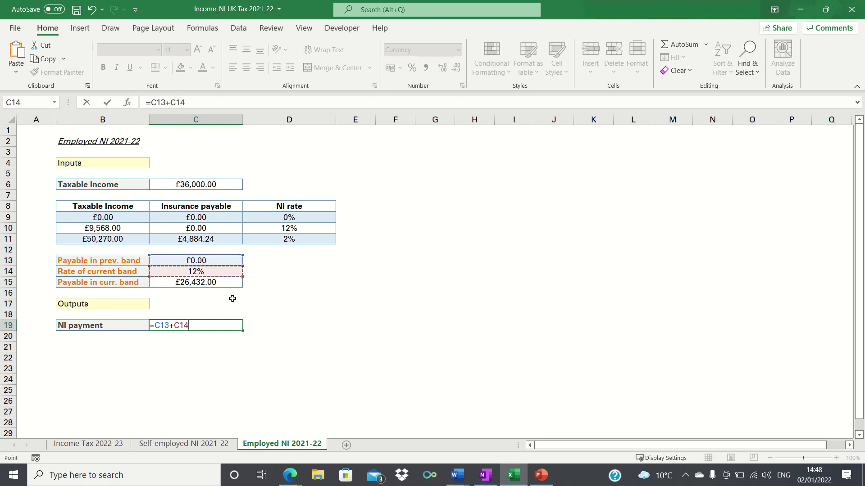
pyautogui.write('*')
pyautogui.press('Up')
pyautogui.press('Up')
pyautogui.press('Up')
pyautogui.press('Up')
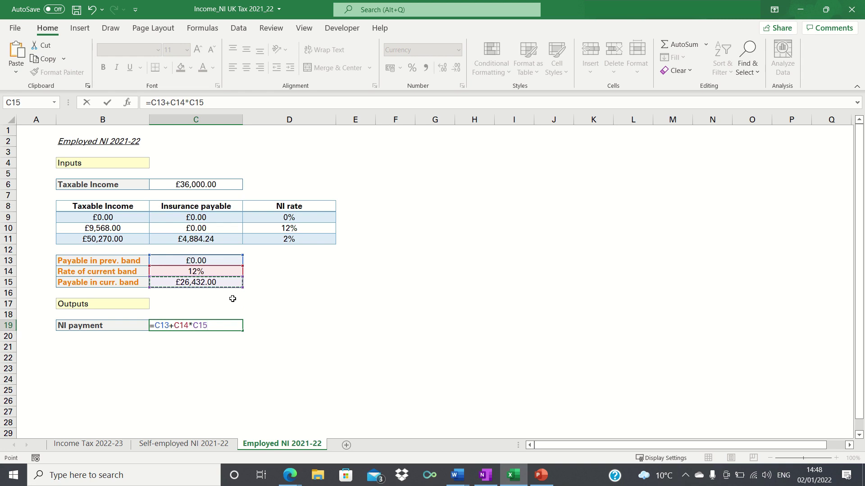
pyautogui.press('Return')
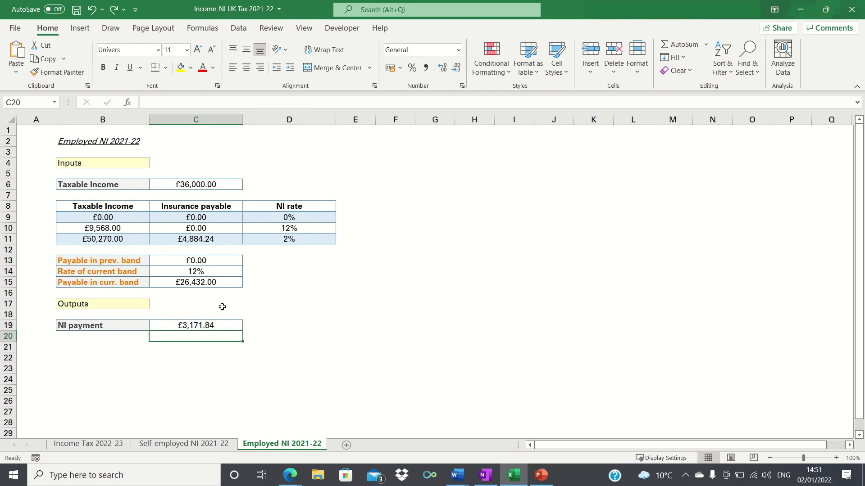
# Change the taxable income in C6 to 60000.
pyautogui.click(211, 183)
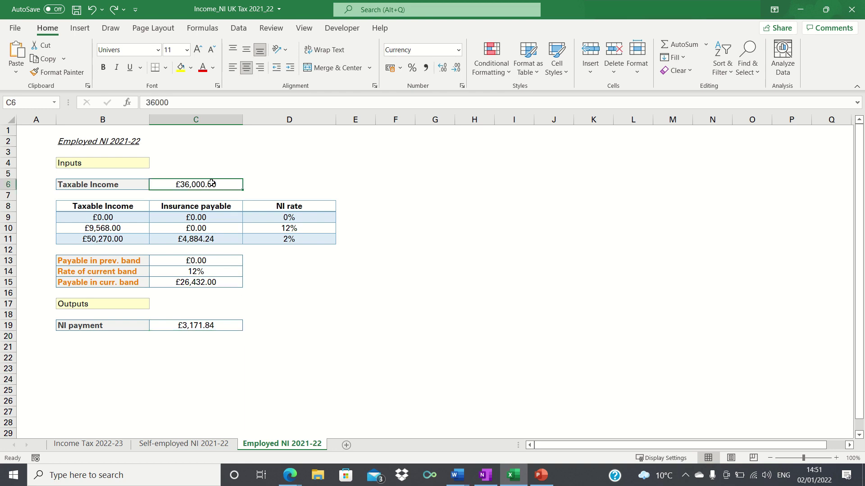
pyautogui.write('60000')
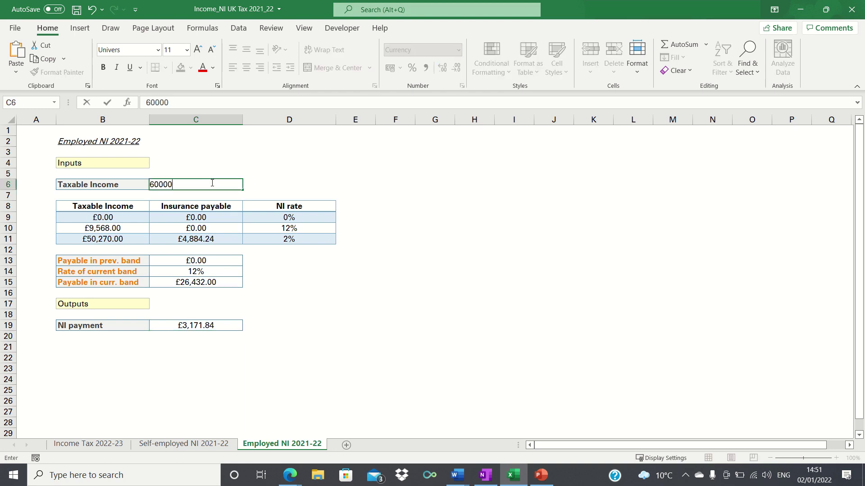
pyautogui.press('Return')
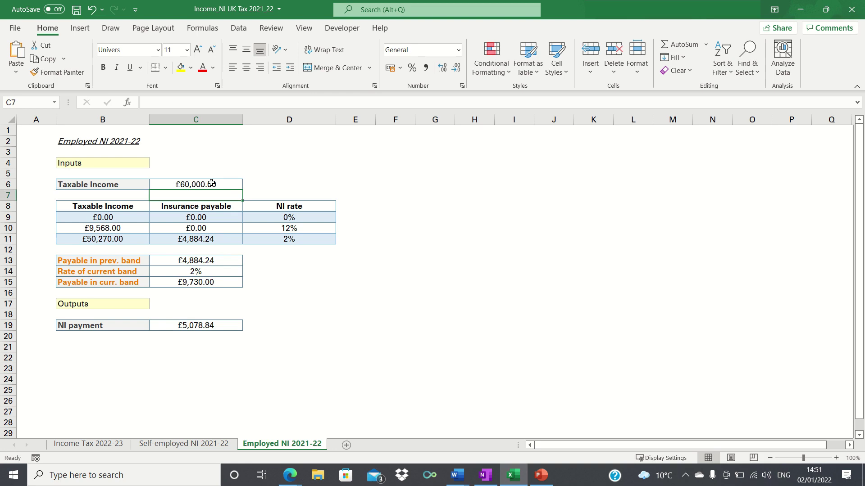